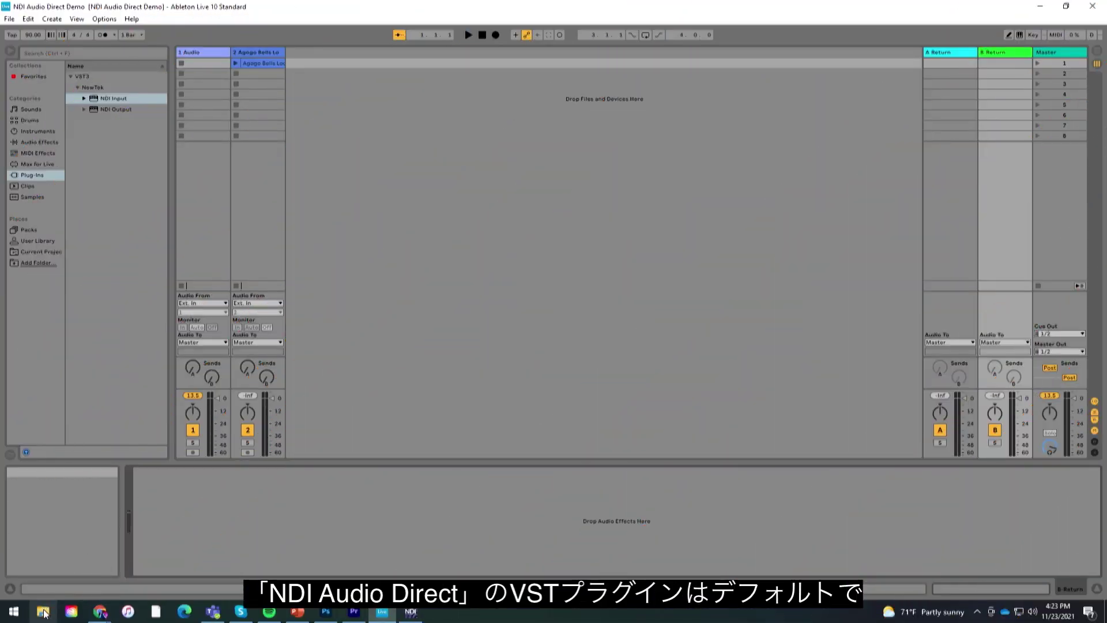
# Browse in File Explorer to C:\Program Files\Common Files\VST3, where the NDI plug-ins are installed.
pyautogui.click(44, 611)
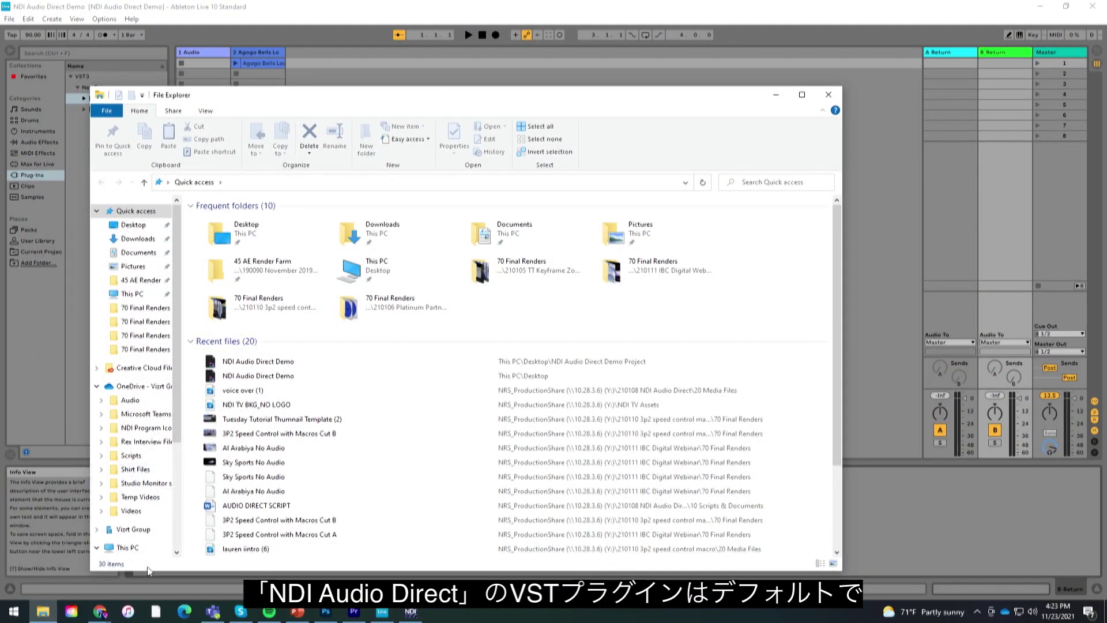
pyautogui.click(130, 546)
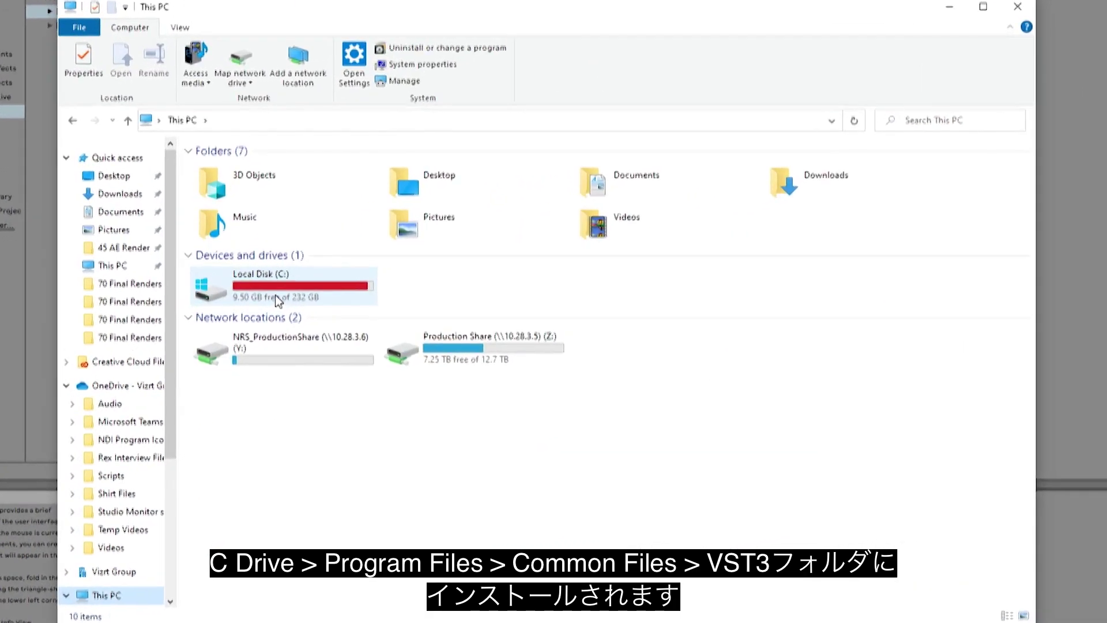
pyautogui.doubleClick(275, 296)
pyautogui.click(254, 218)
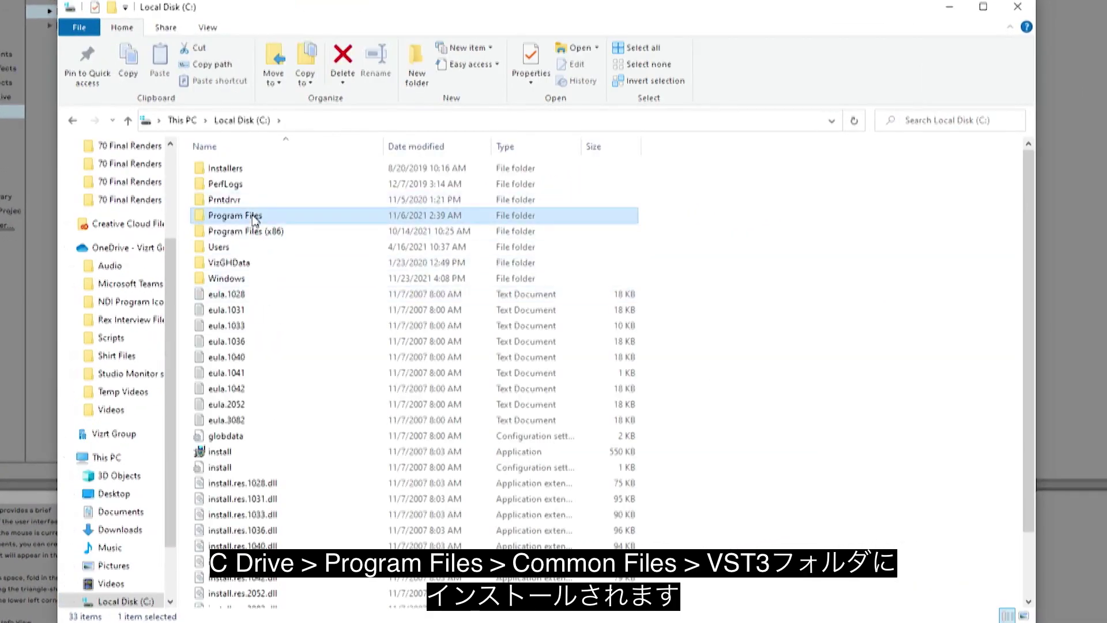
pyautogui.doubleClick(254, 217)
pyautogui.doubleClick(249, 230)
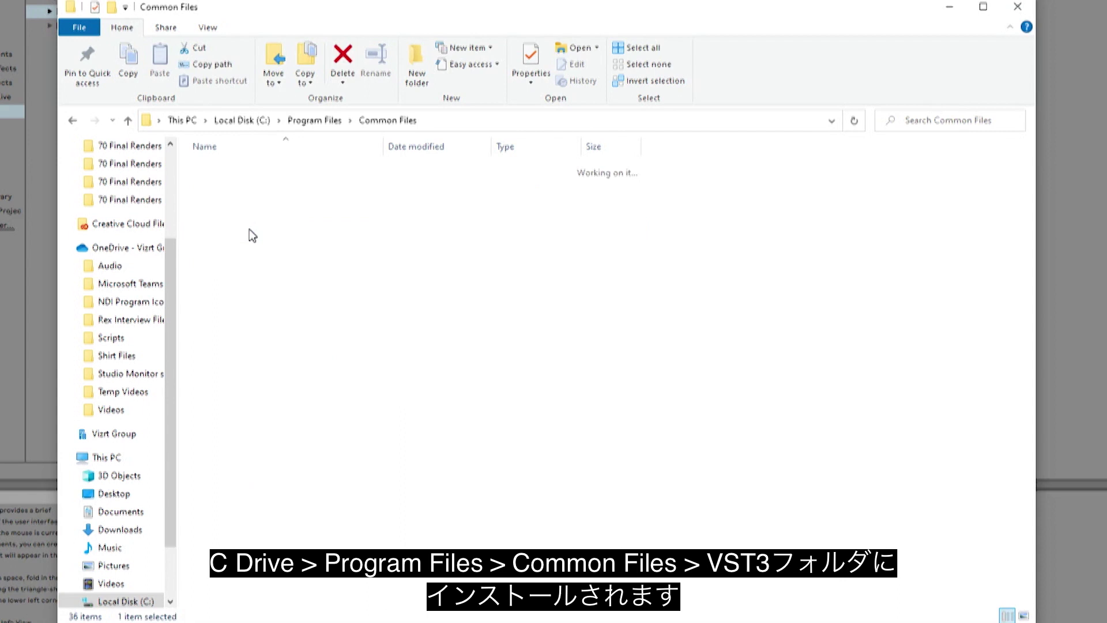
pyautogui.click(216, 264)
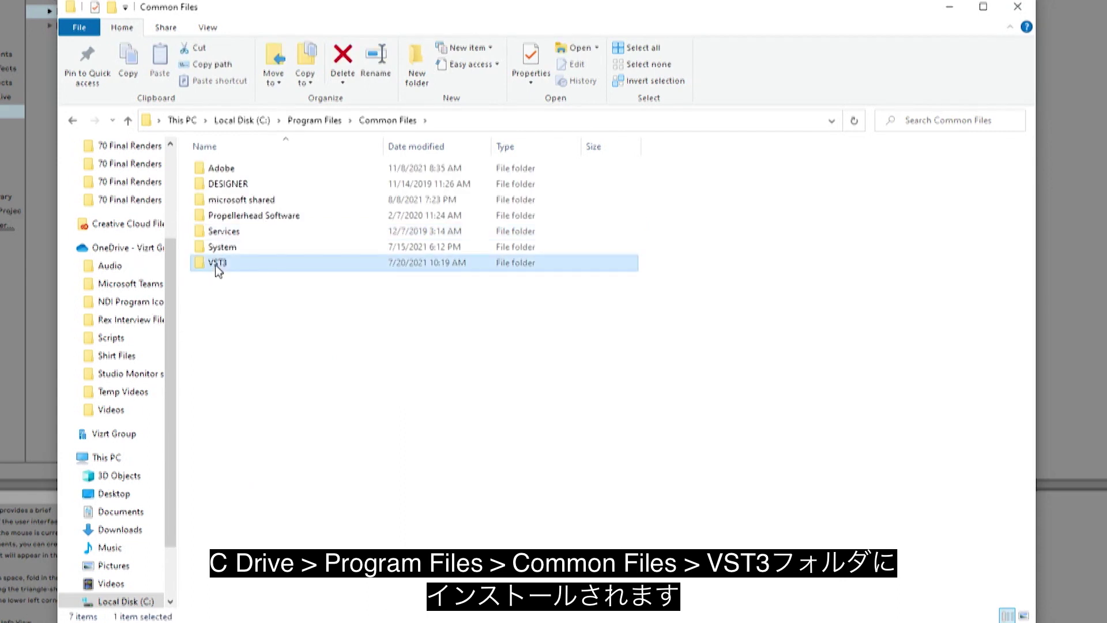
pyautogui.doubleClick(216, 264)
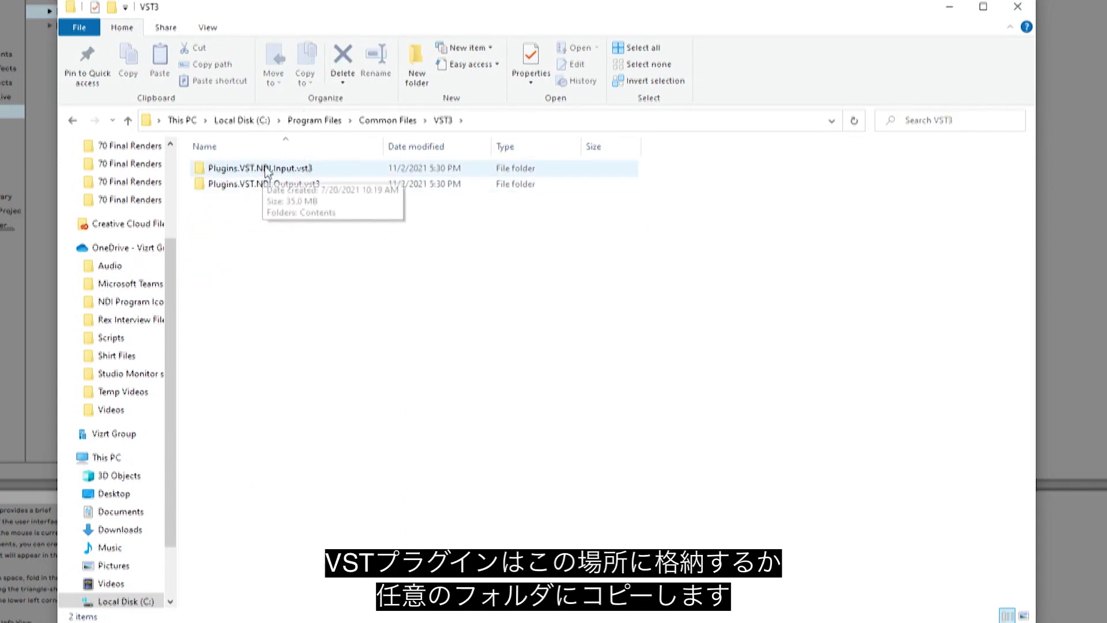
# Close File Explorer, add NDI Input to the 1 Audio track and show its settings.
pyautogui.click(1015, 10)
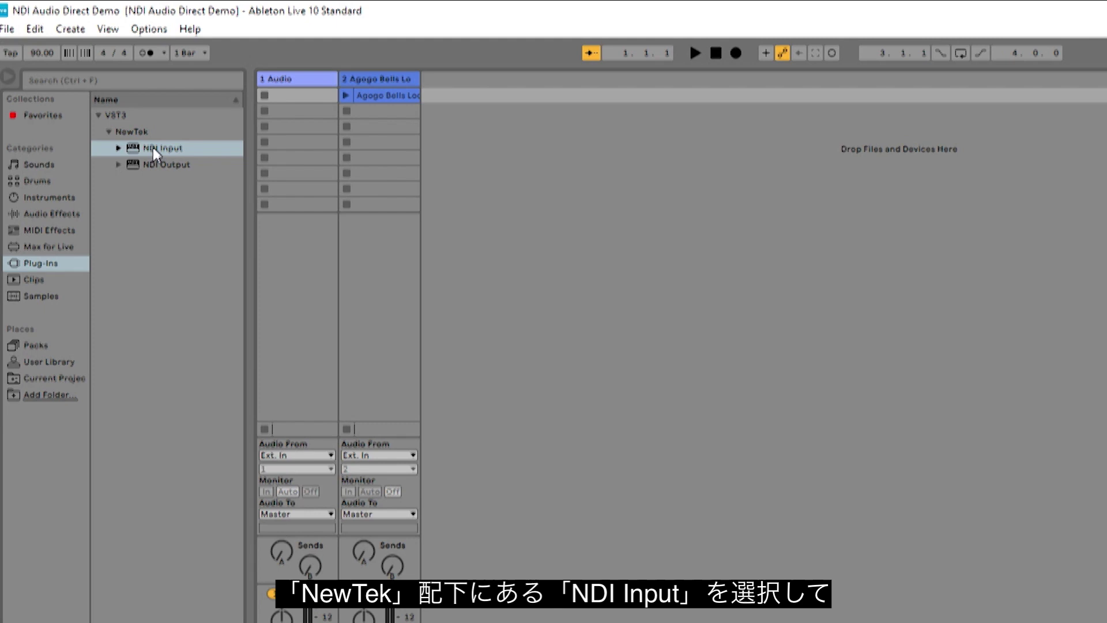
pyautogui.moveTo(151, 146); pyautogui.dragTo(308, 166)
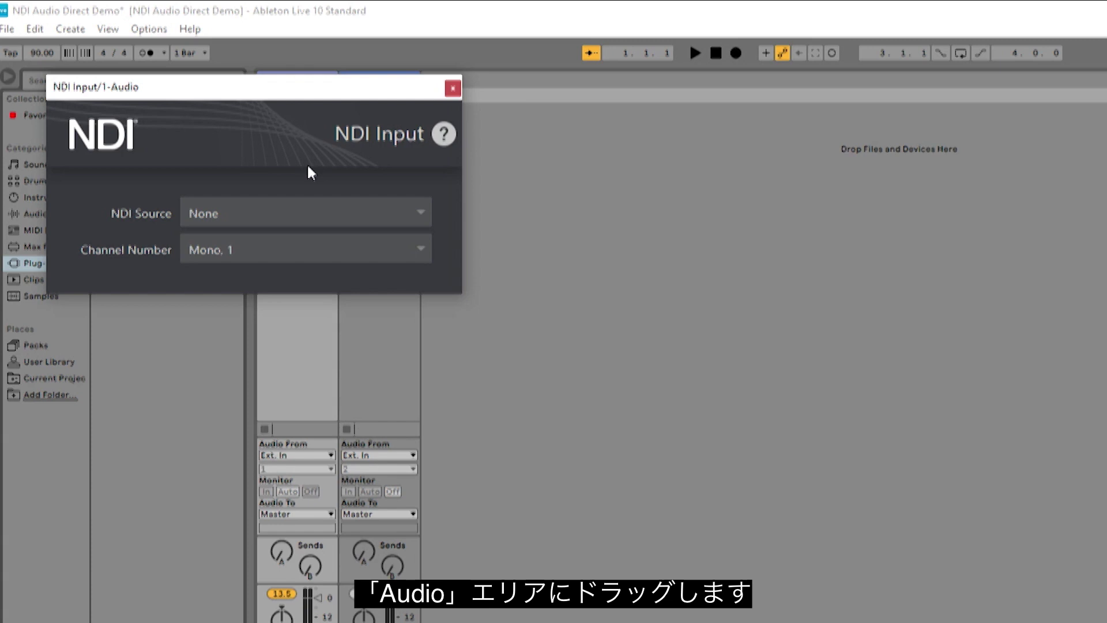
pyautogui.click(305, 222)
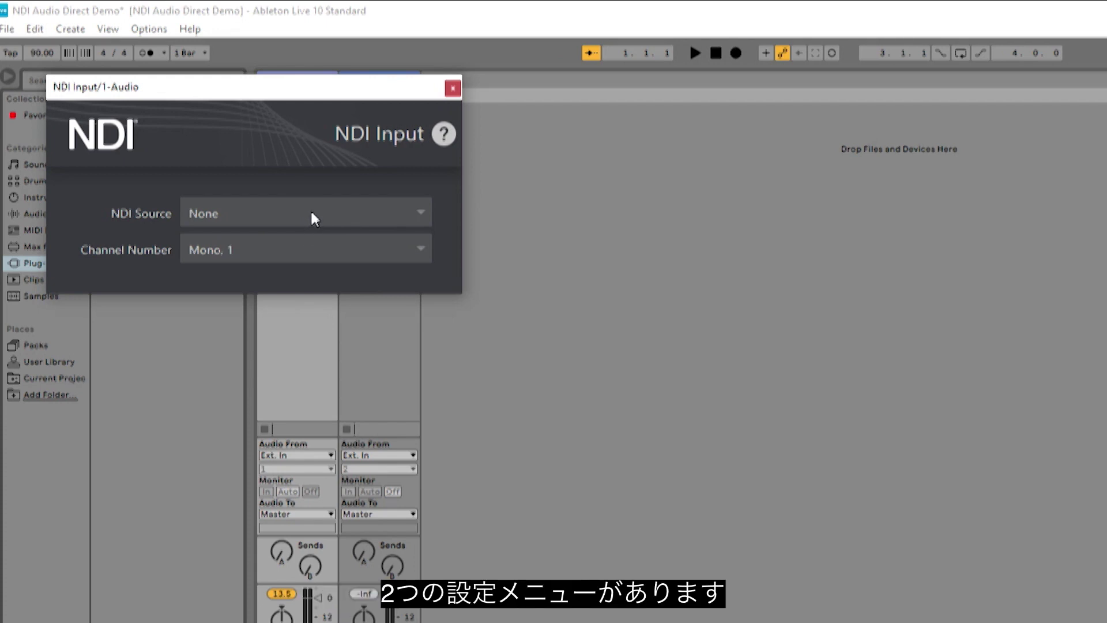
# Set NDI Input's source to WARPDEMO-NC1IO (IN 1) and its channel number to Stereo 1-2.
pyautogui.click(311, 213)
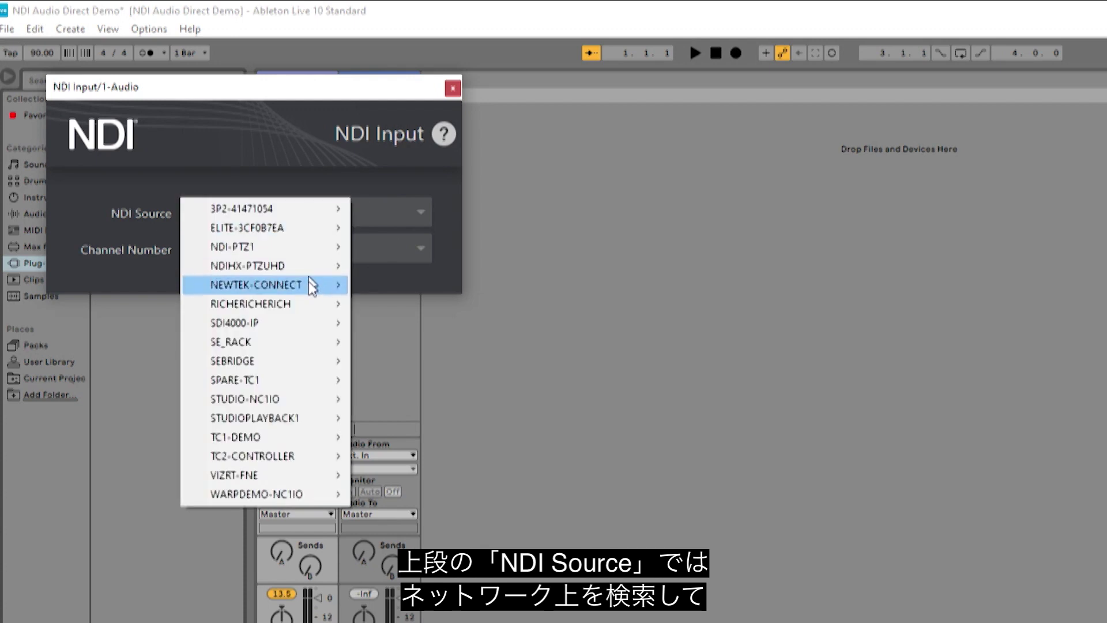
pyautogui.moveTo(297, 493)
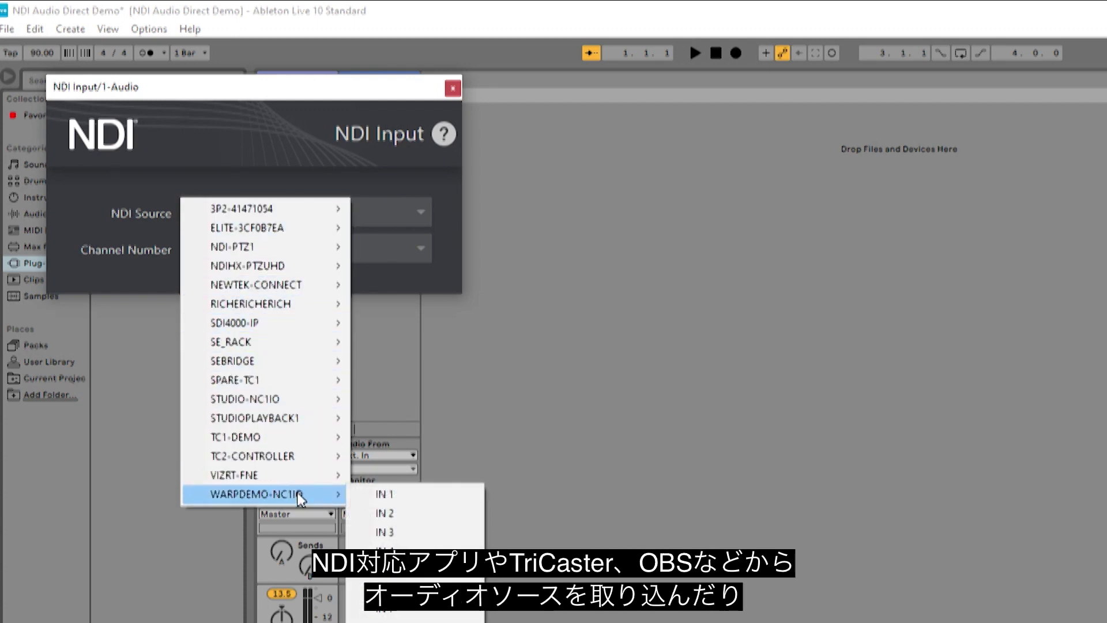
pyautogui.click(385, 495)
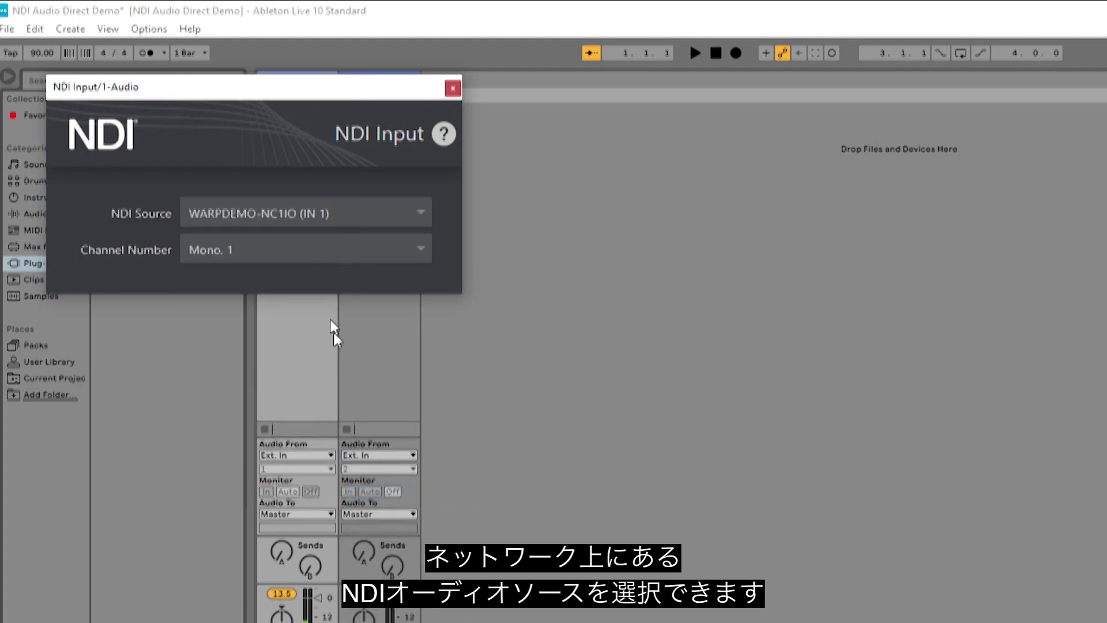
pyautogui.click(300, 250)
pyautogui.moveTo(302, 247)
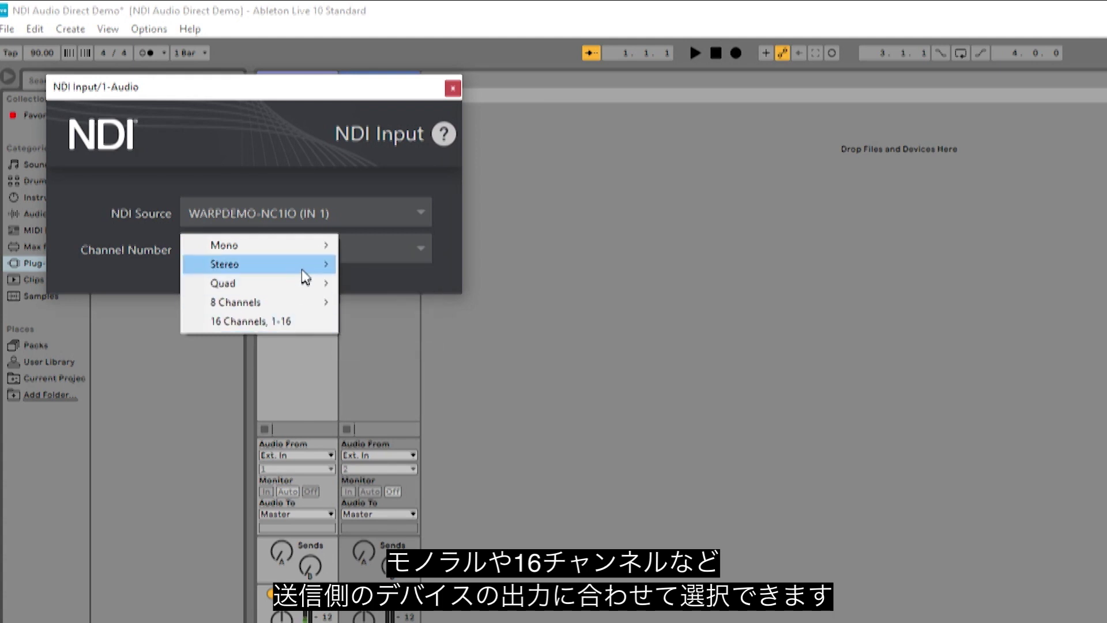
pyautogui.click(354, 268)
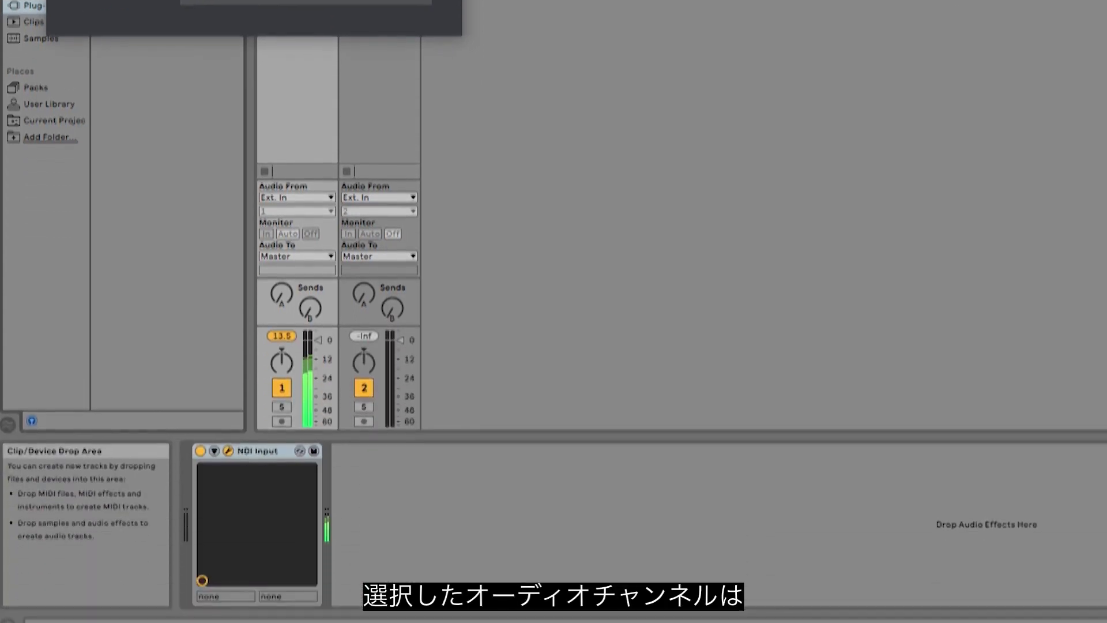
pyautogui.moveTo(299, 92); pyautogui.dragTo(396, 92)
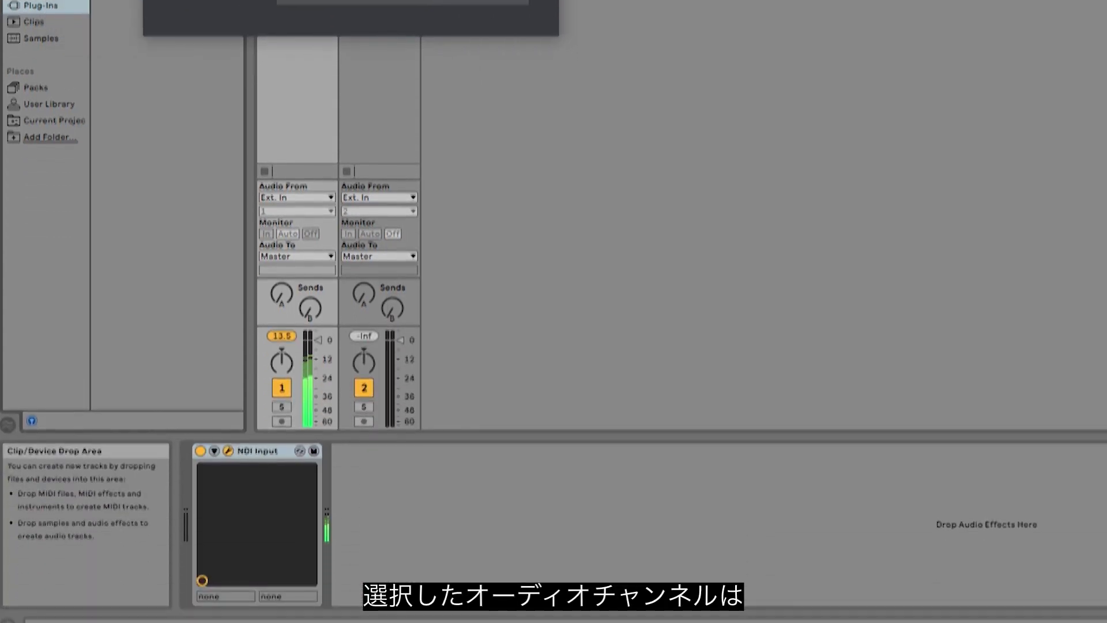
pyautogui.click(282, 295)
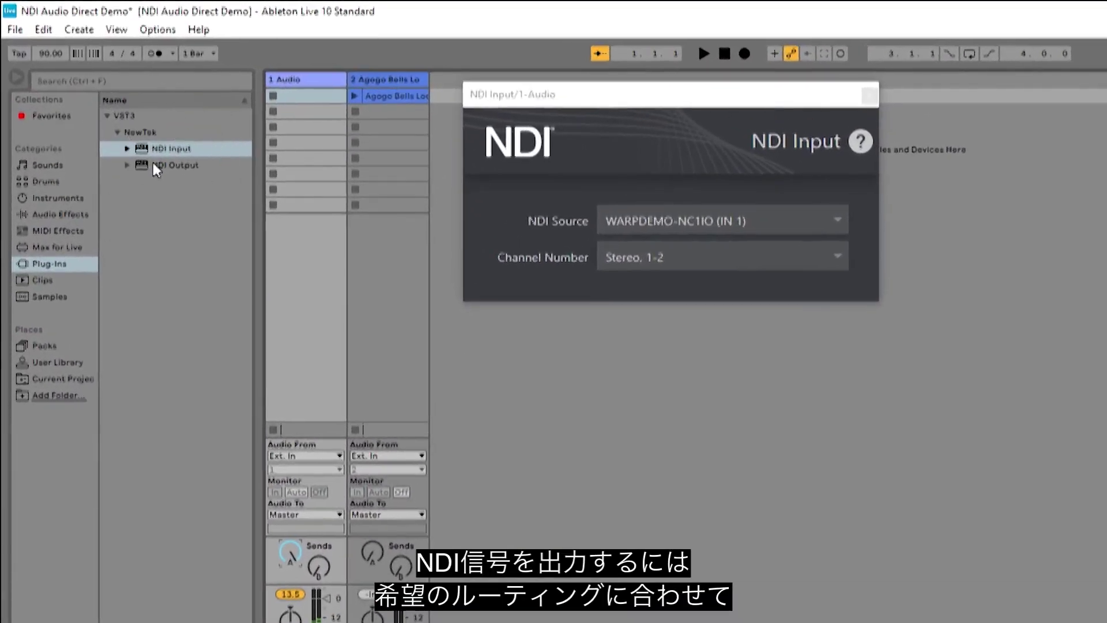
# Place NDI Output on the A Return track and confirm its output name VST Output.
pyautogui.click(153, 163)
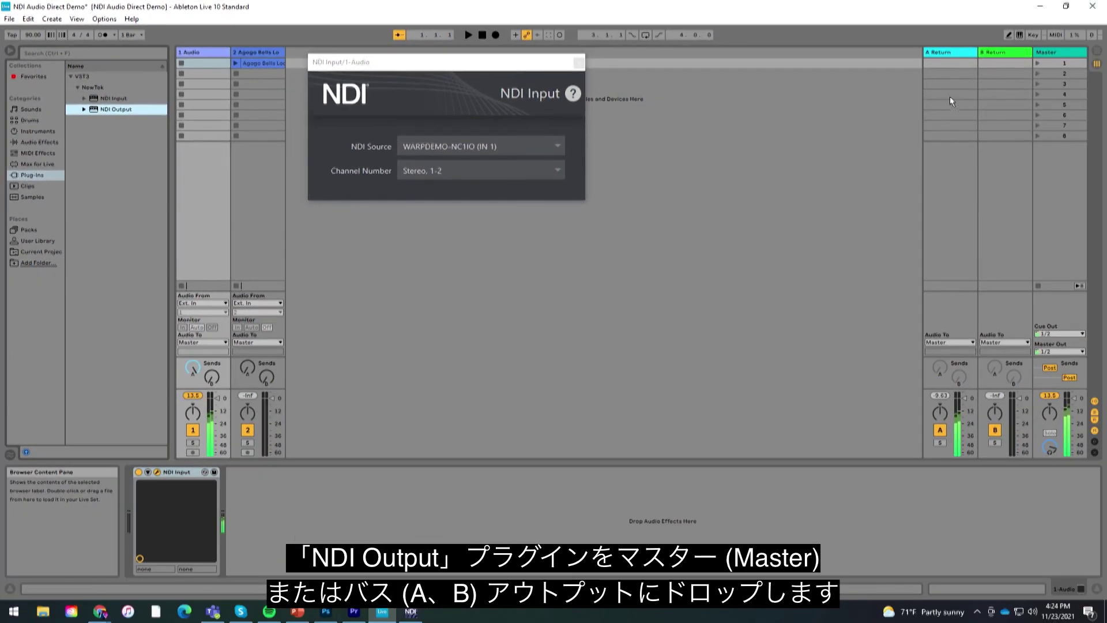
pyautogui.click(949, 100)
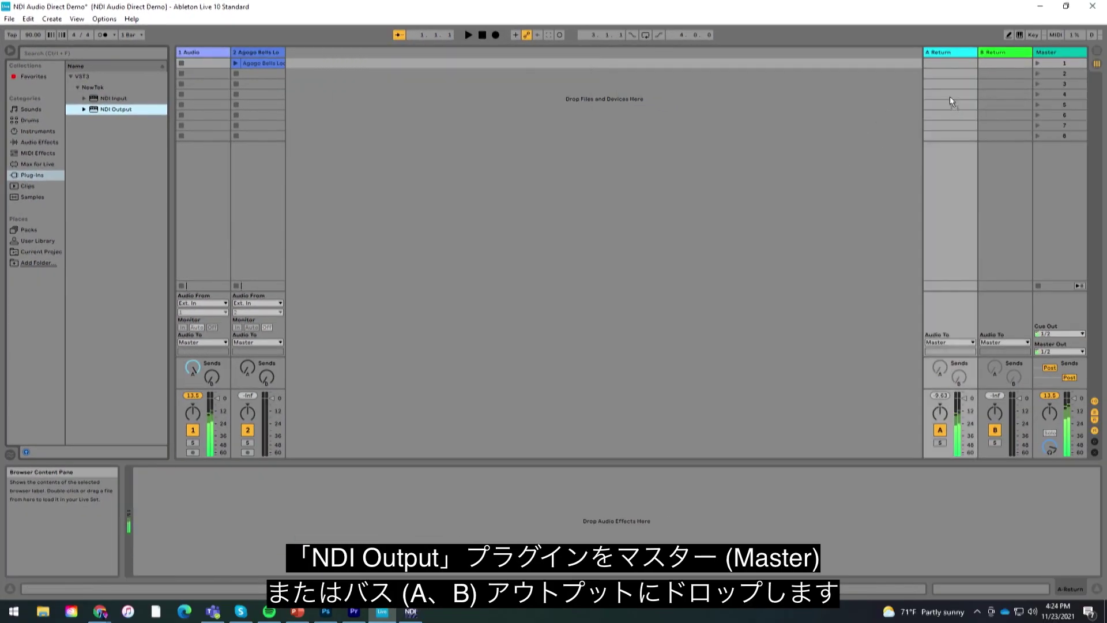
pyautogui.moveTo(950, 97); pyautogui.dragTo(950, 98)
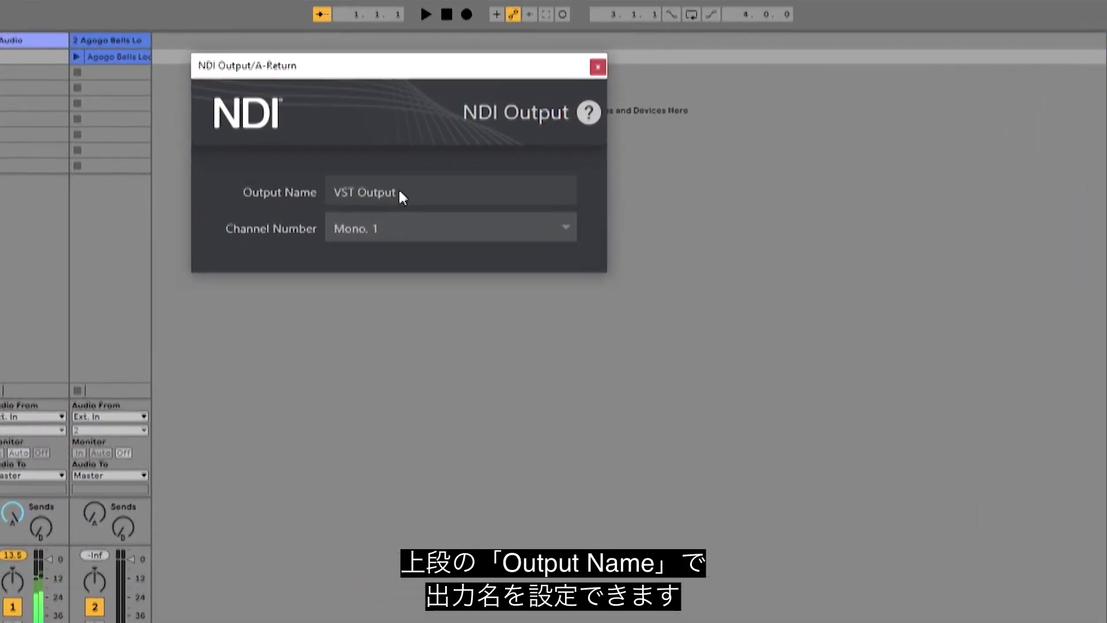
pyautogui.click(398, 190)
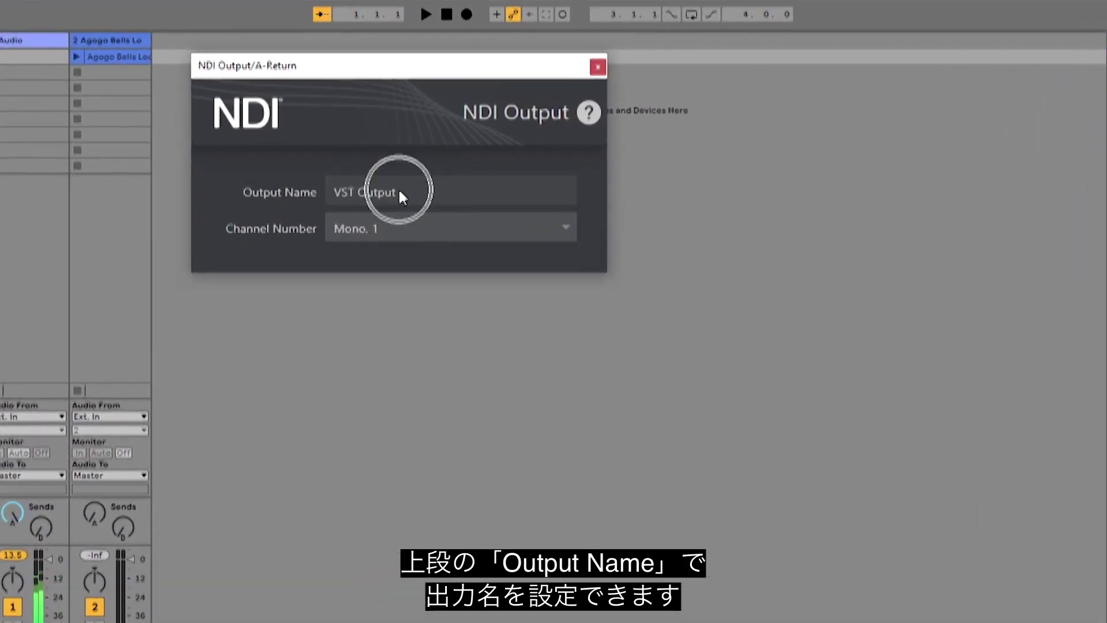
pyautogui.hotkey('ctrl', 'a')
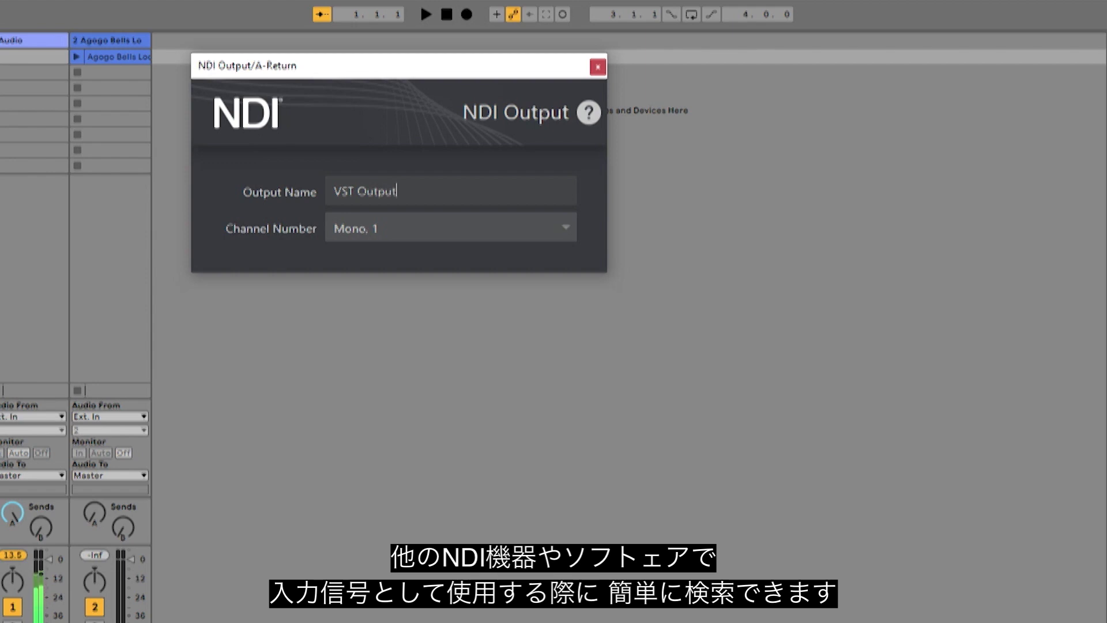
pyautogui.click(410, 229)
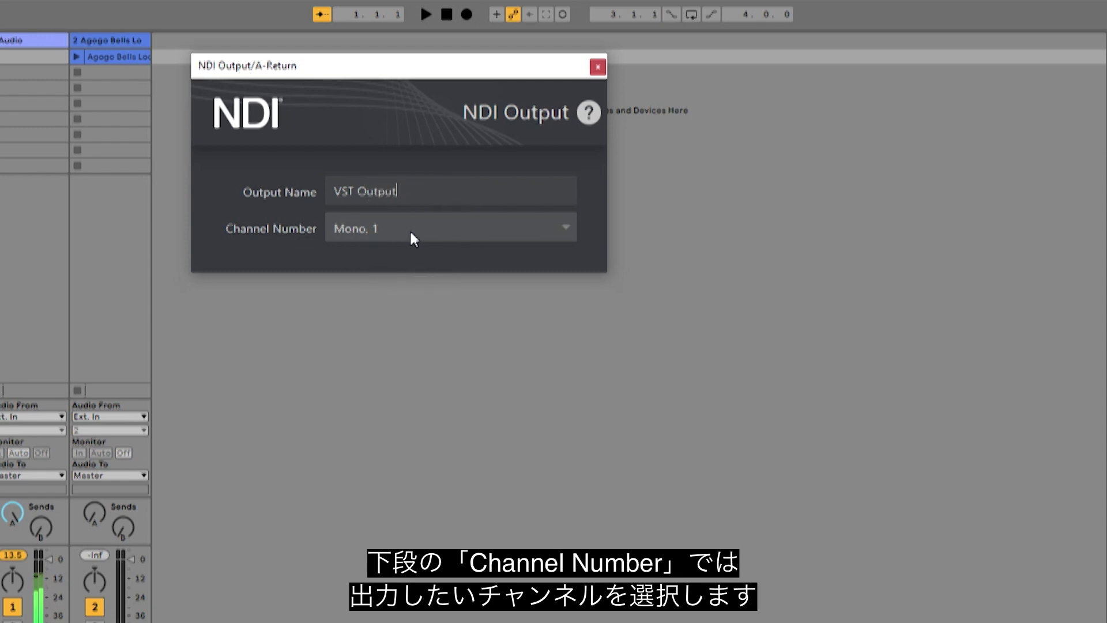
pyautogui.moveTo(413, 229)
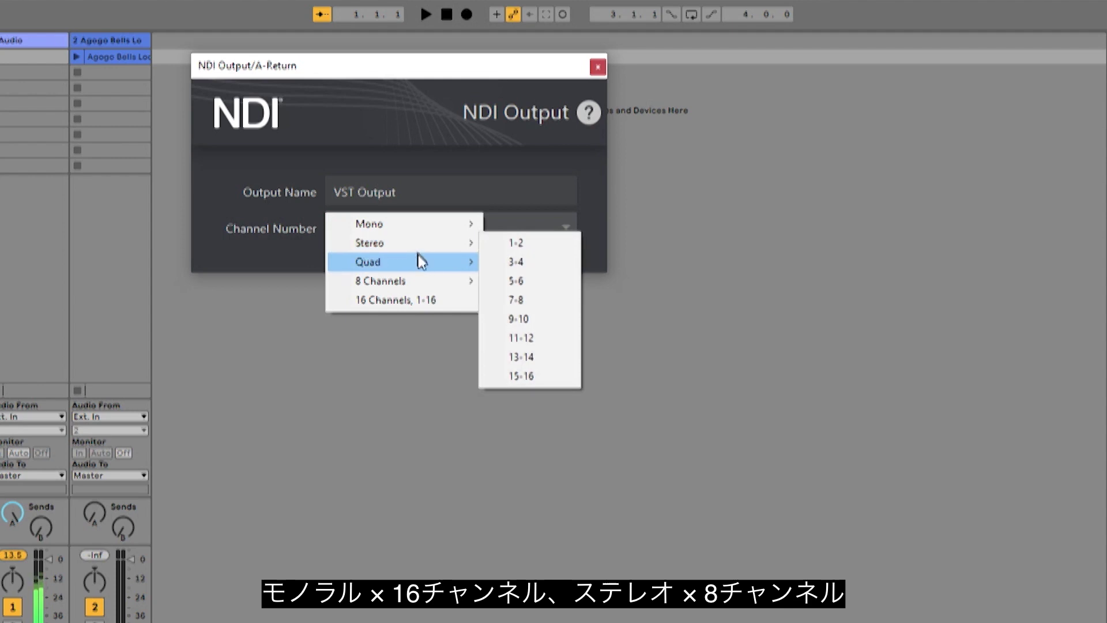
pyautogui.moveTo(428, 276)
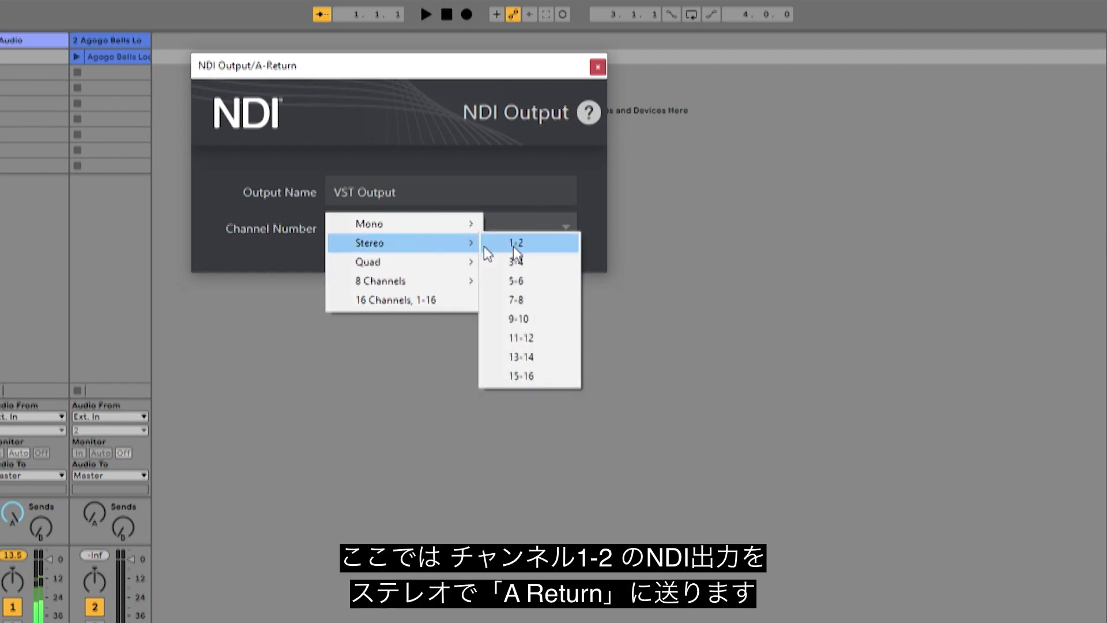
pyautogui.click(549, 249)
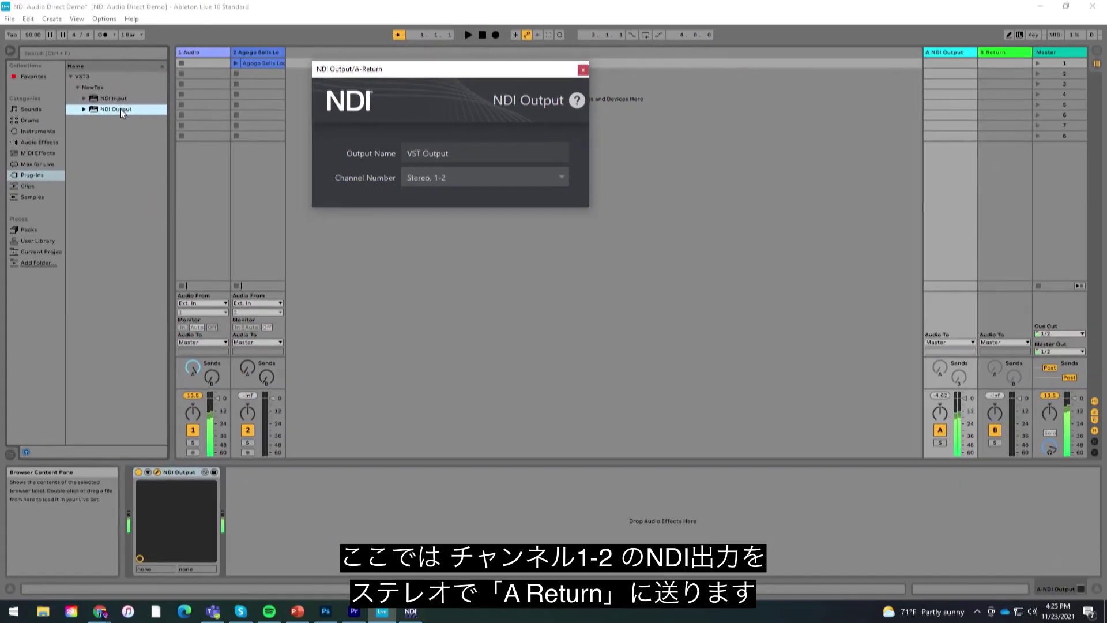
# Add NDI Output to the B Return track with channel number Stereo 3-4.
pyautogui.click(119, 109)
pyautogui.moveTo(120, 108); pyautogui.dragTo(1008, 108)
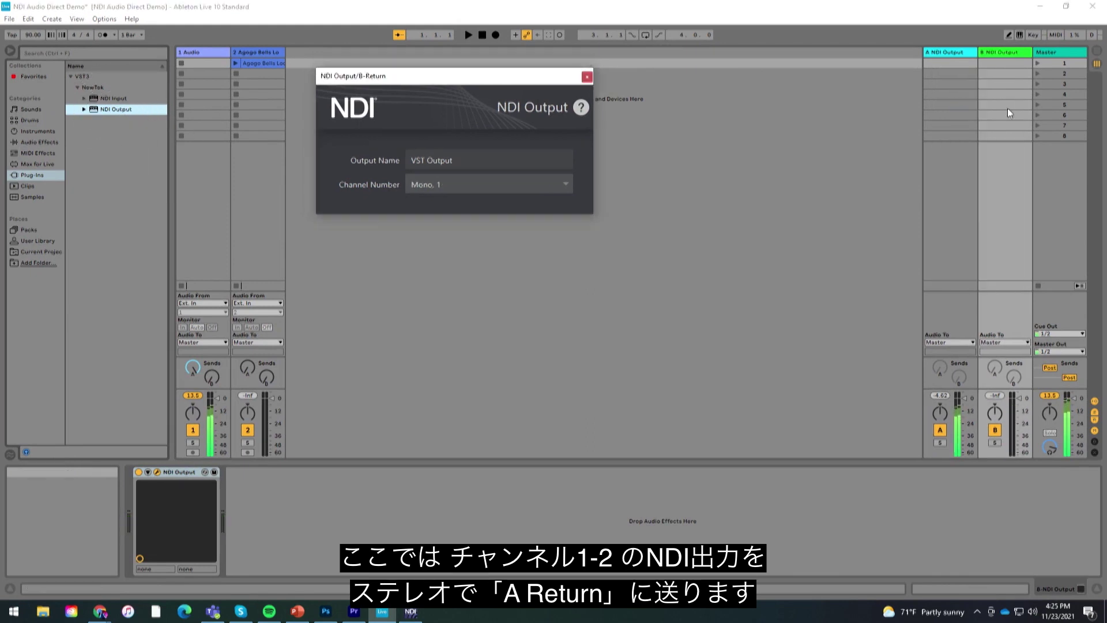
pyautogui.click(444, 184)
pyautogui.moveTo(446, 189)
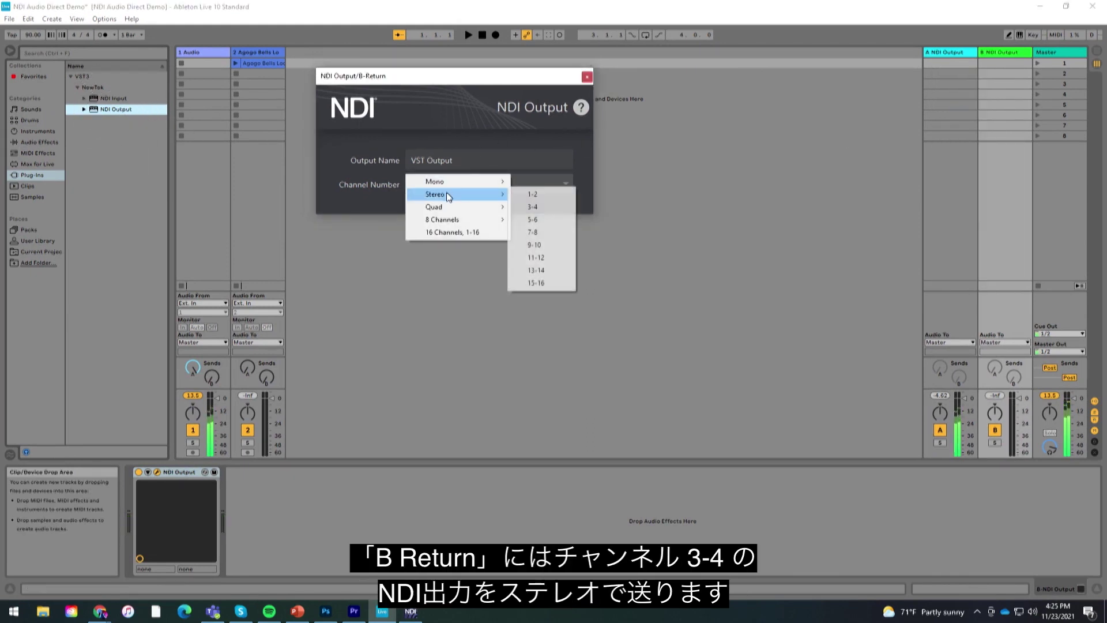
pyautogui.click(558, 206)
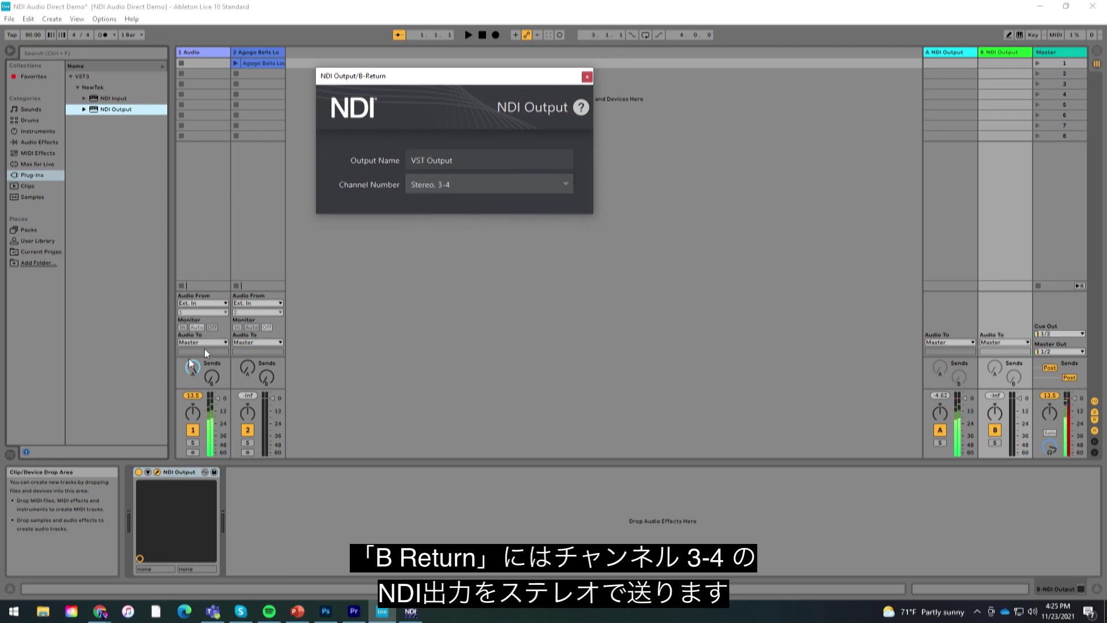
# Launch the Agogo Bells clip and select the B Return to show its NDI Output.
pyautogui.click(267, 378)
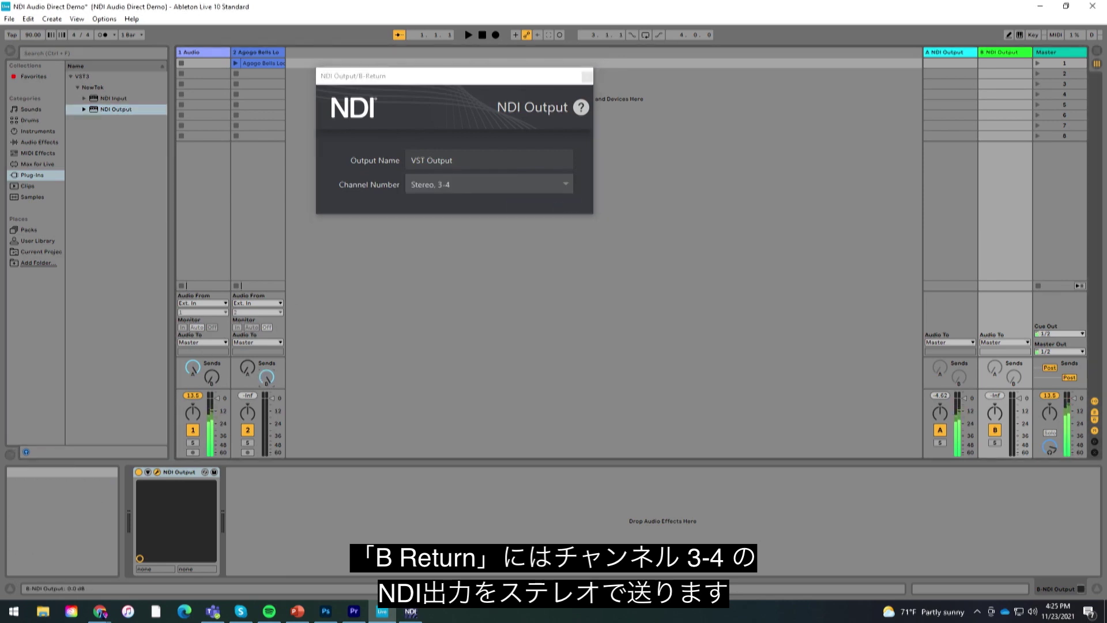
pyautogui.click(236, 64)
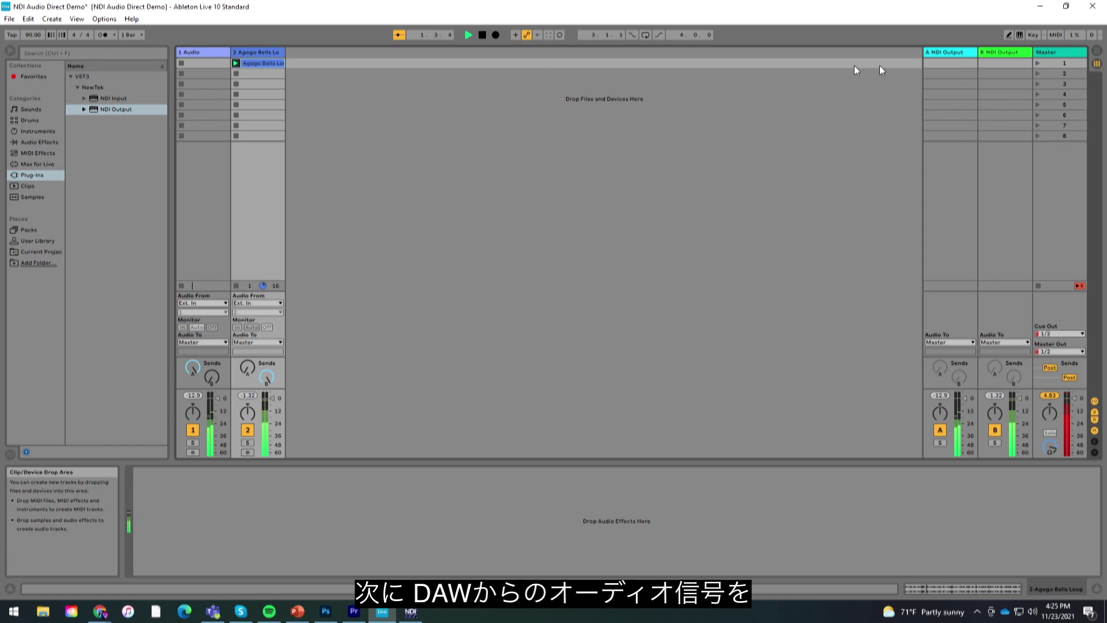
pyautogui.click(998, 51)
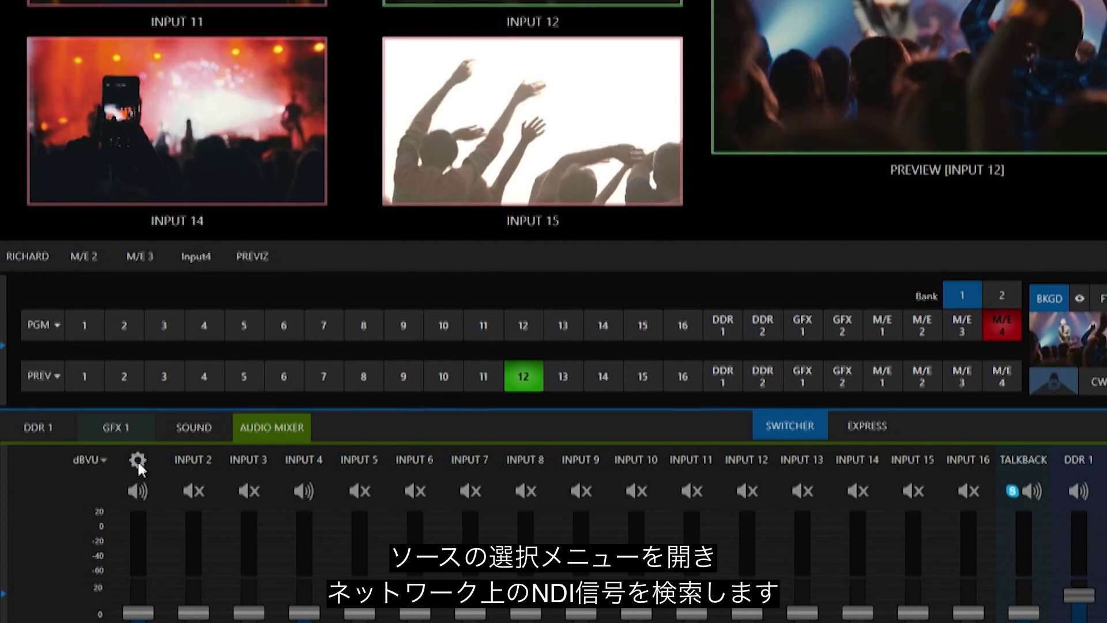
# Set TriCaster INPUT 1's audio connection source to Ableton's VST Output NDI stream.
pyautogui.click(137, 461)
pyautogui.click(227, 135)
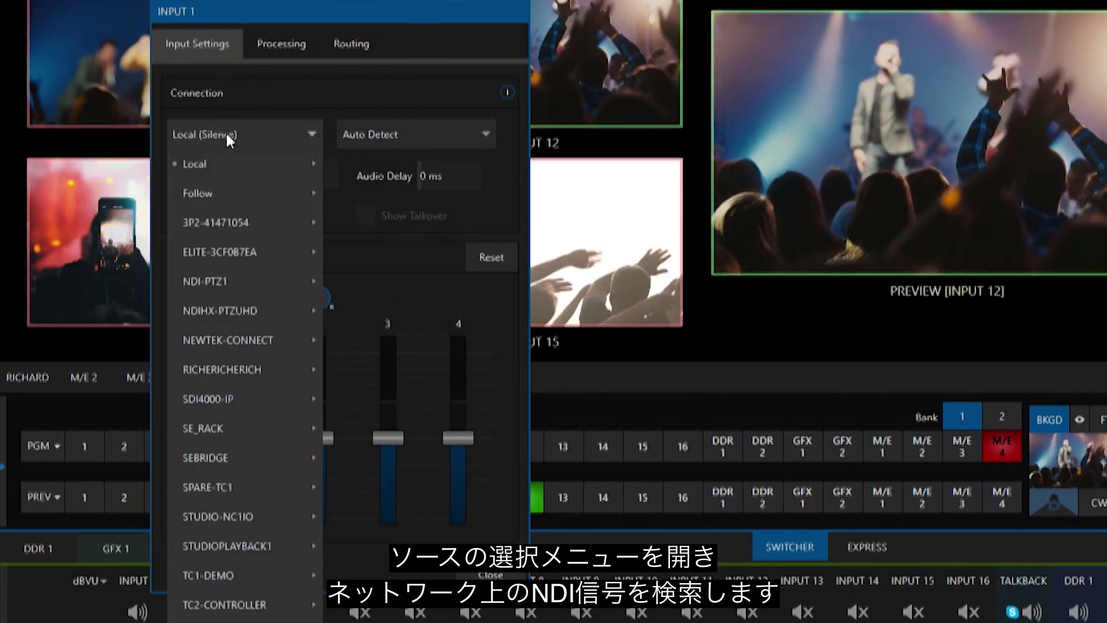
pyautogui.moveTo(243, 367)
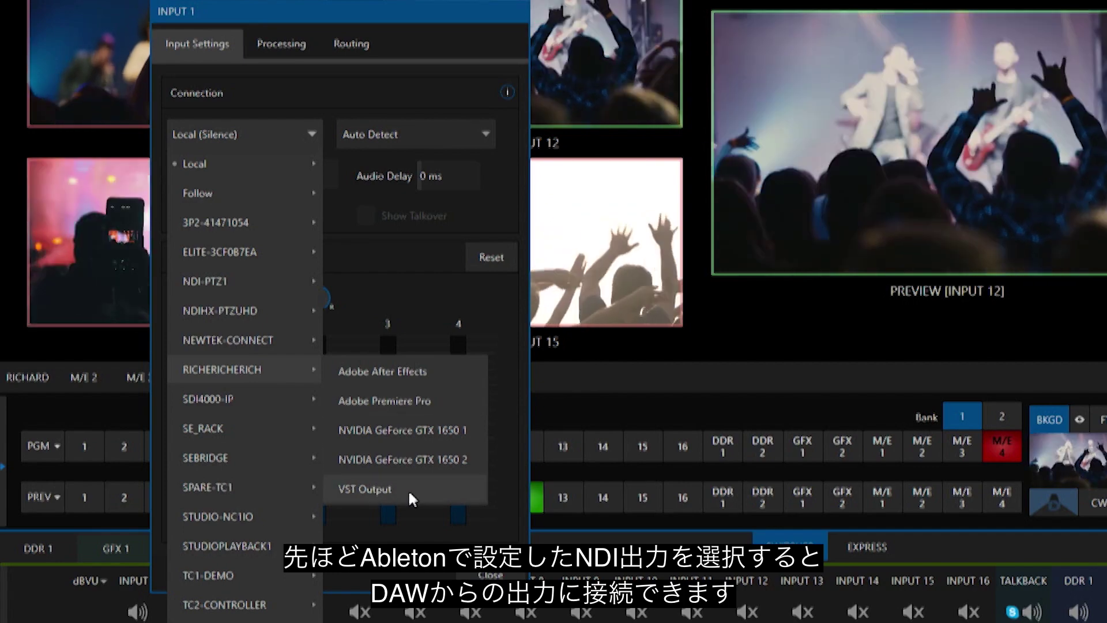
pyautogui.click(409, 493)
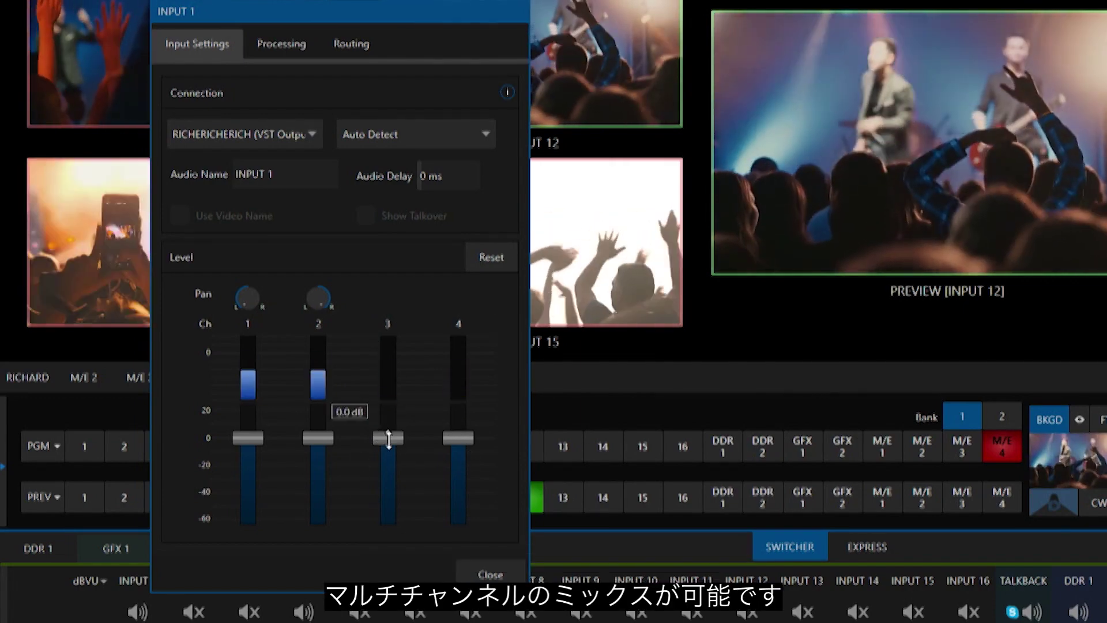
# Pull INPUT 1's channel 2 fader slightly down in the Level section.
pyautogui.moveTo(324, 441); pyautogui.dragTo(323, 445)
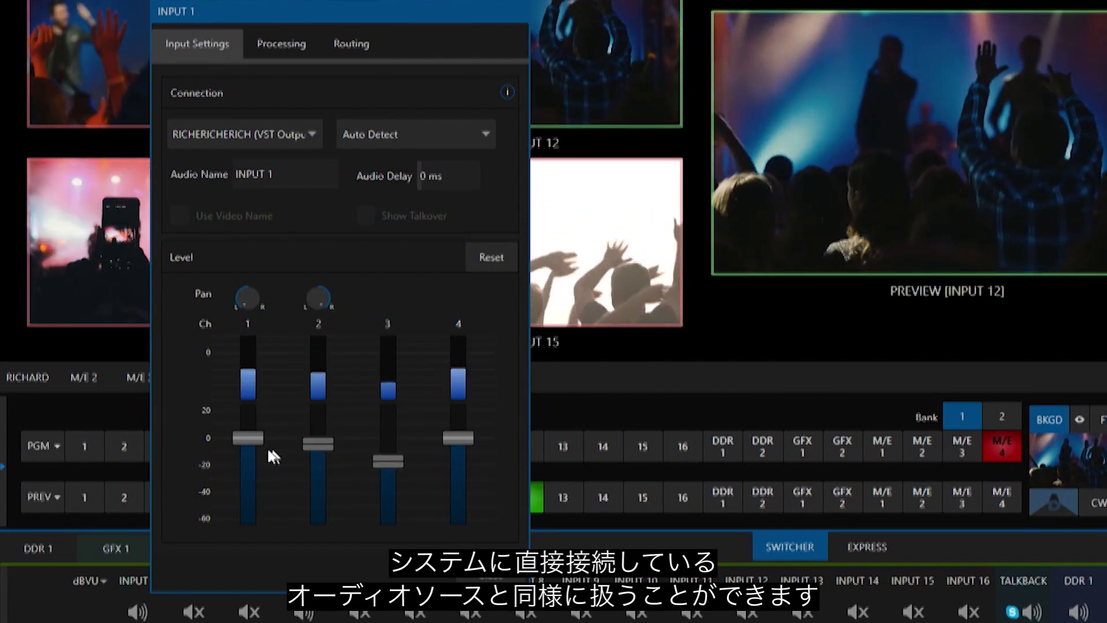